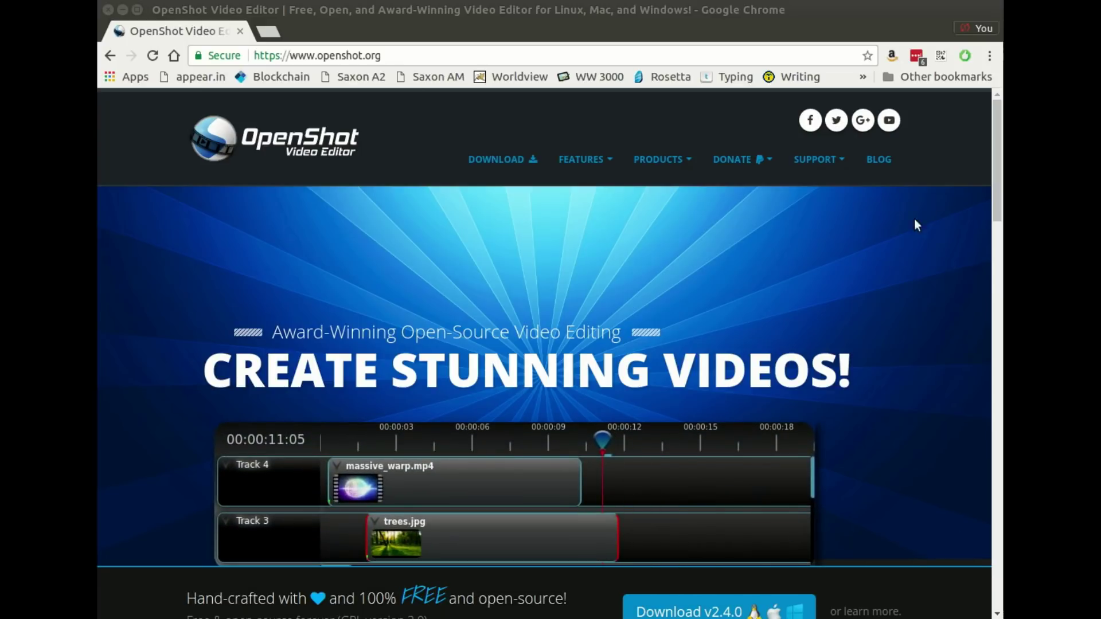
# Open OpenShot's download page and reveal the table of OS X daily build .dmg installers
pyautogui.click(512, 163)
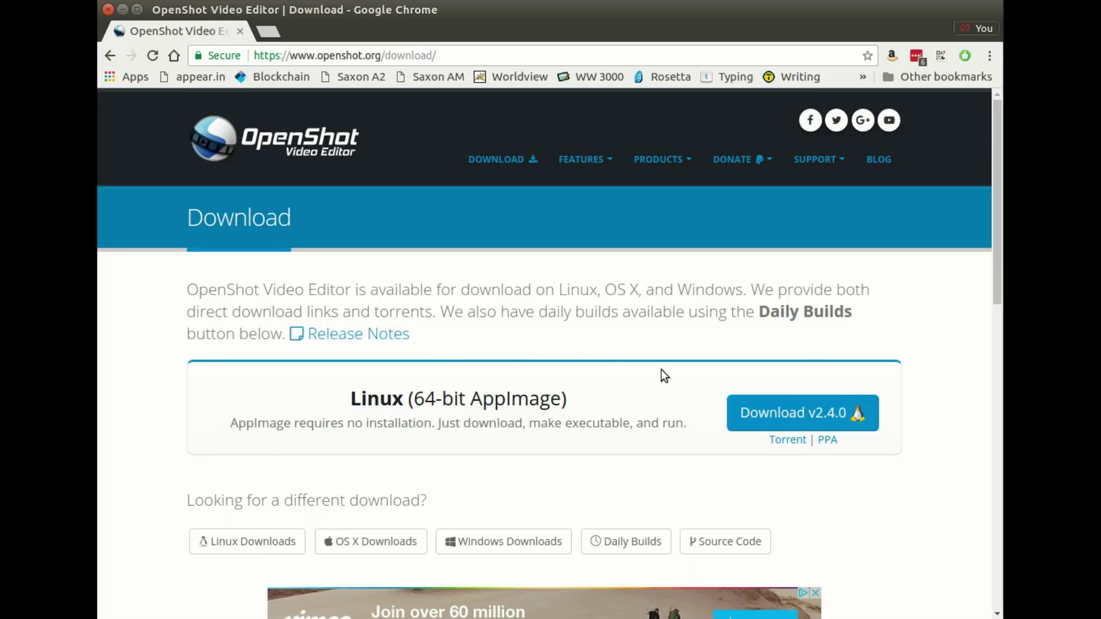
pyautogui.click(501, 548)
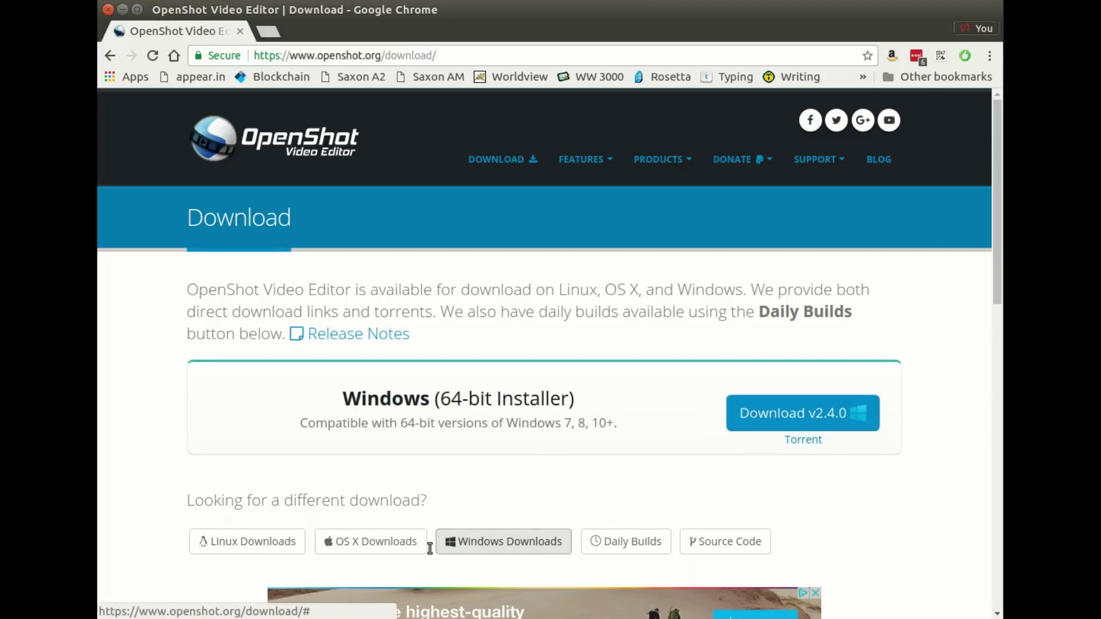
pyautogui.click(364, 548)
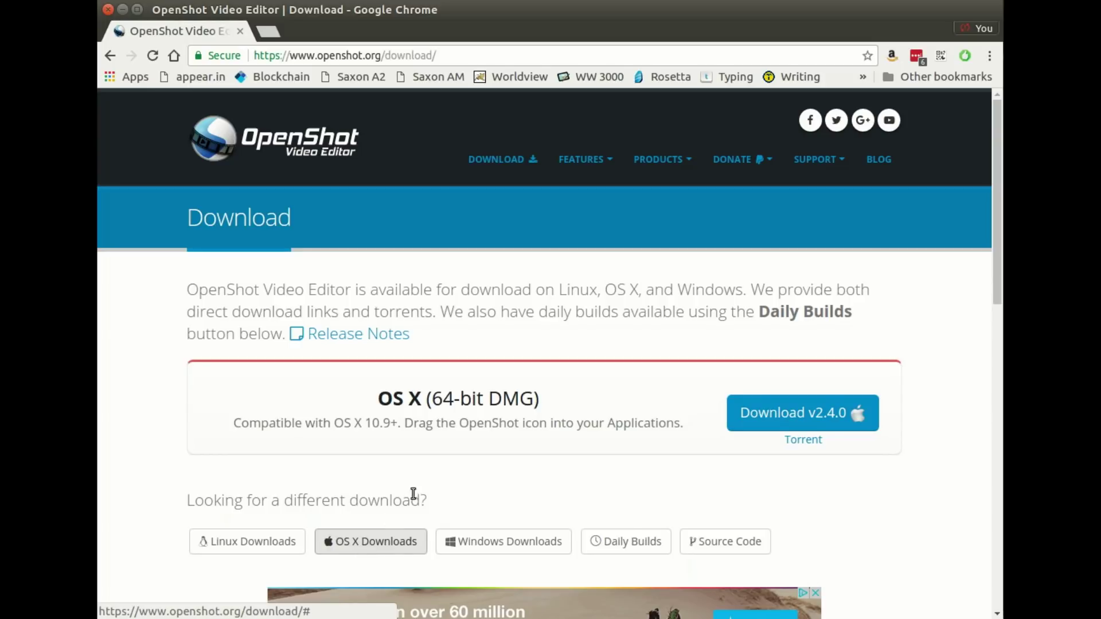
pyautogui.click(633, 545)
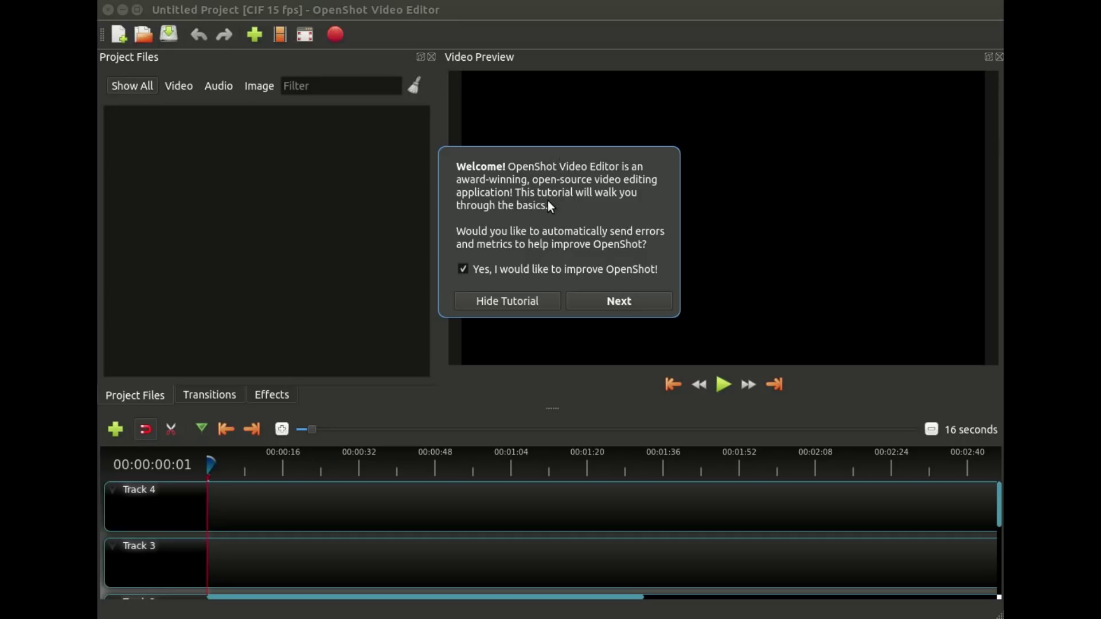
# Advance the tutorial past the welcome message and Project Files tip to the Timeline tip
pyautogui.click(622, 302)
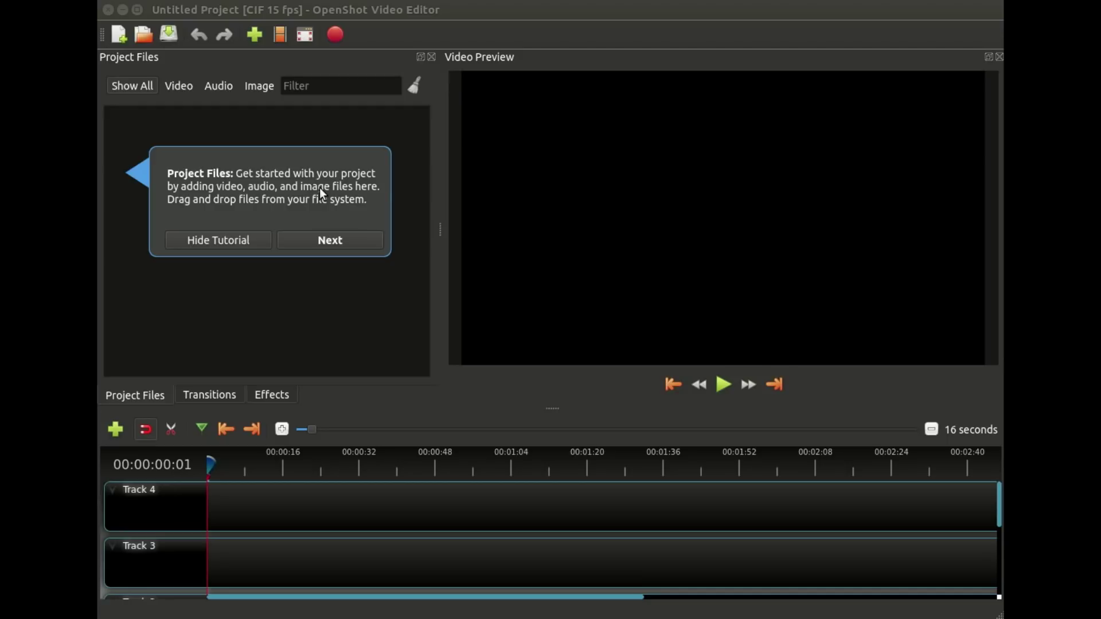
pyautogui.click(339, 245)
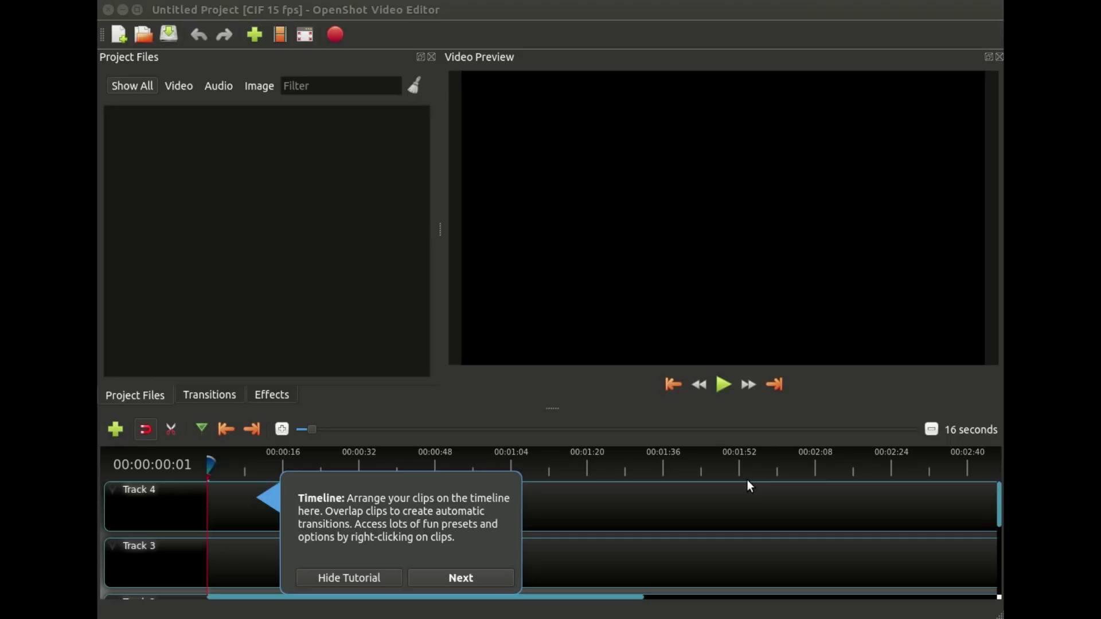
# Step past the Timeline and Video Preview tips, then hide the tutorial at the Export Video tip
pyautogui.click(483, 579)
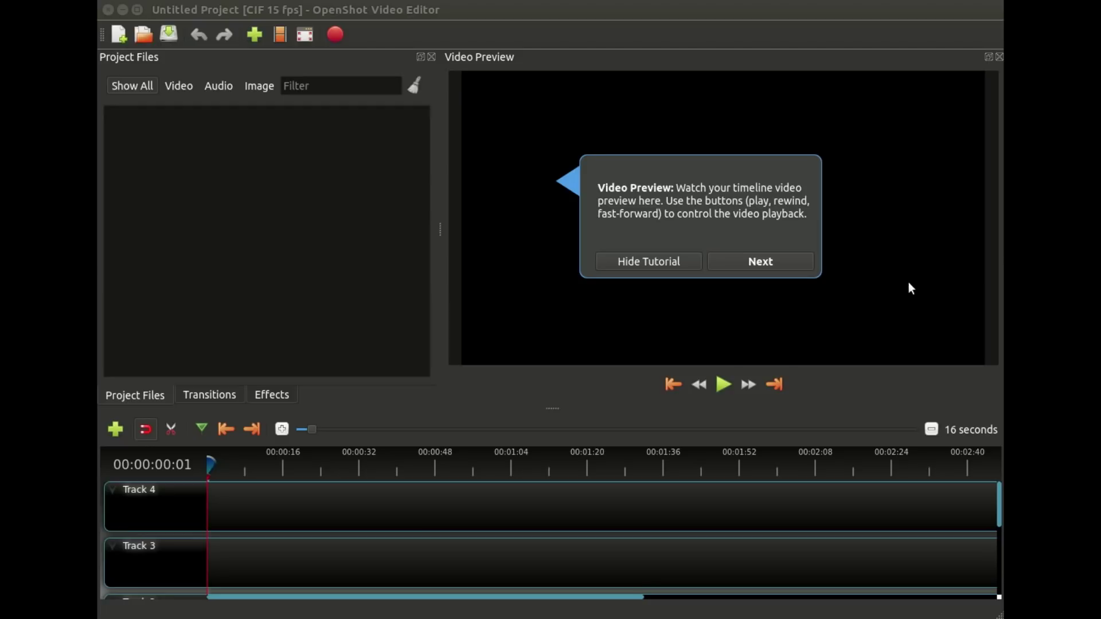
pyautogui.click(777, 261)
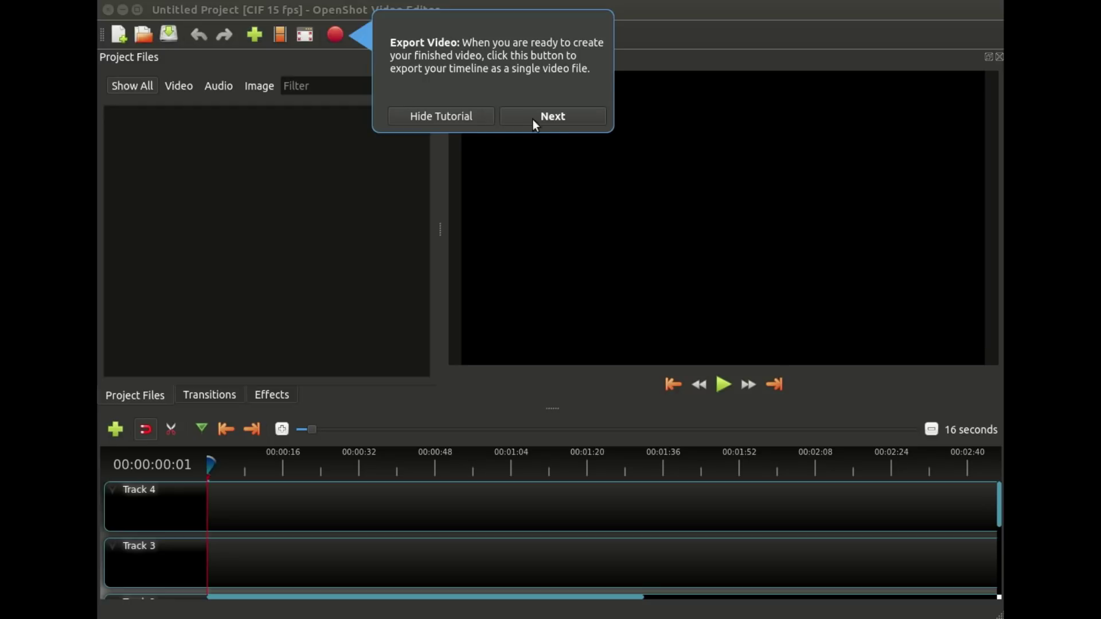
pyautogui.click(459, 116)
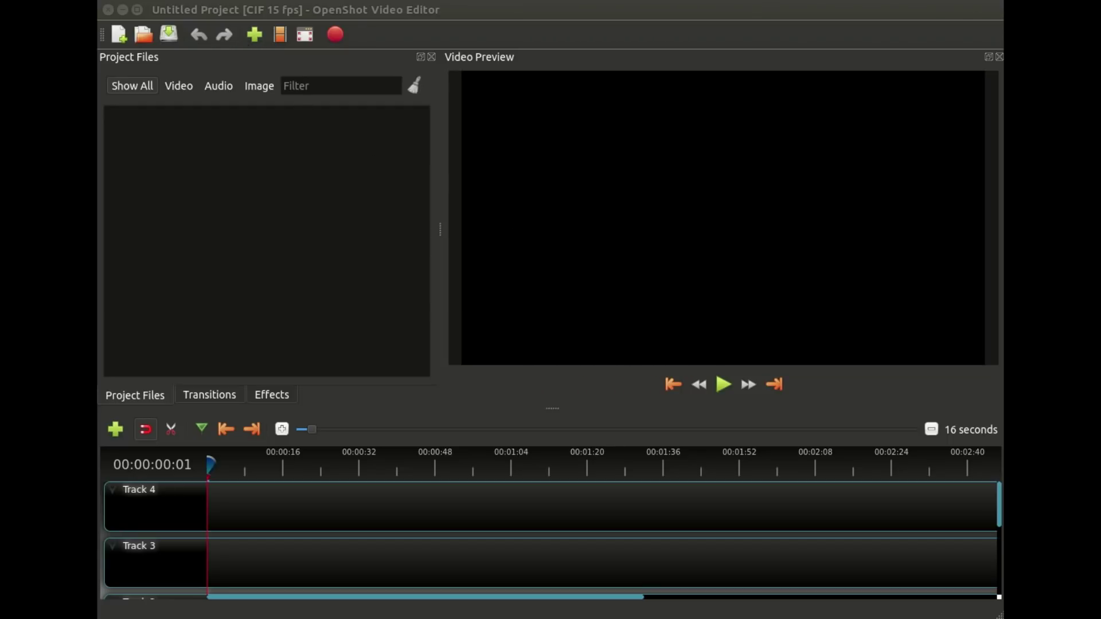
pyautogui.click(123, 1)
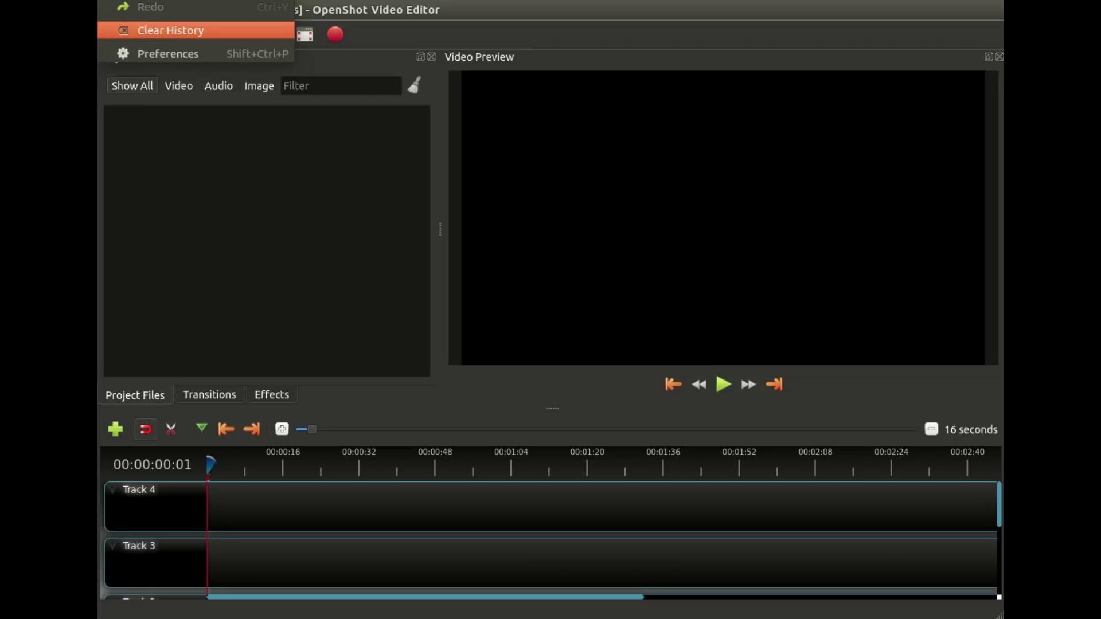
pyautogui.click(167, 53)
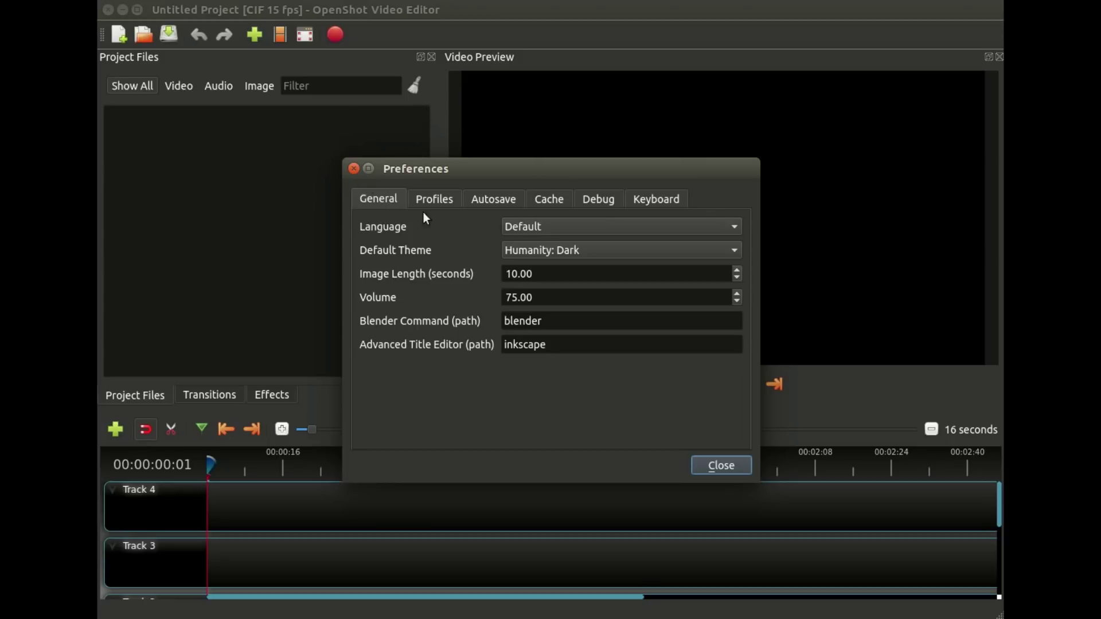
pyautogui.click(609, 226)
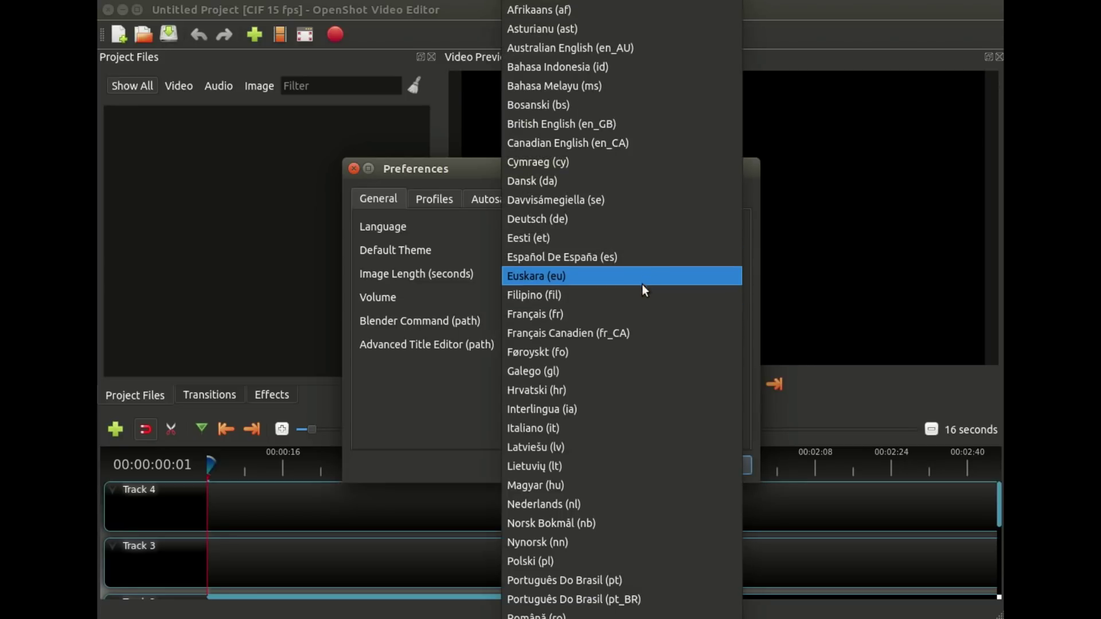
pyautogui.scroll(-6, 623, 346)
pyautogui.scroll(-3, 606, 408)
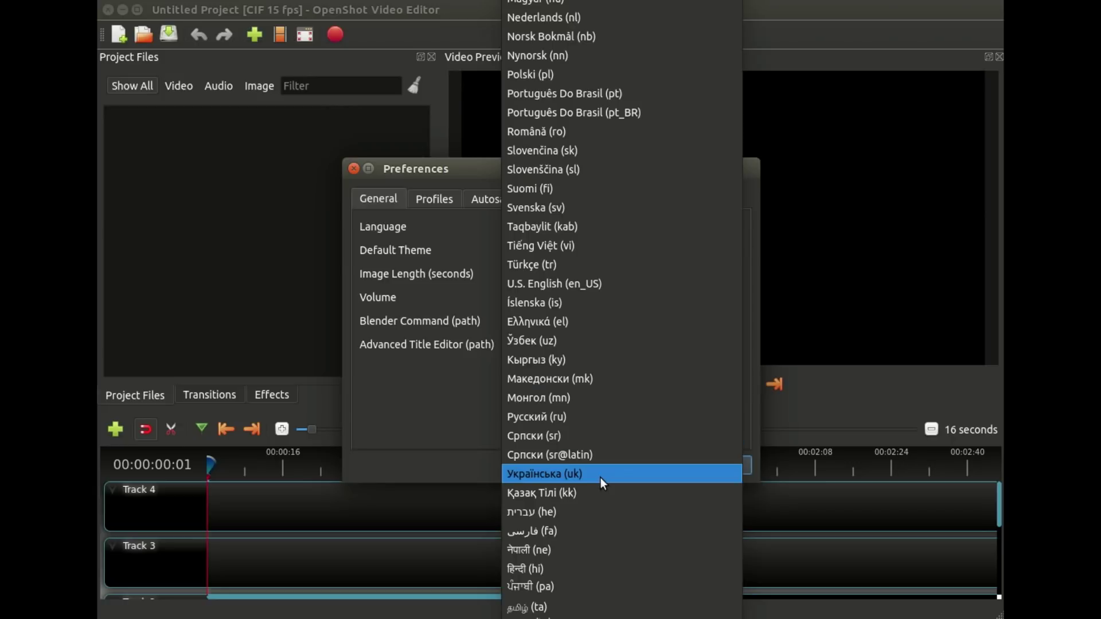
pyautogui.scroll(10, 600, 477)
pyautogui.click(429, 255)
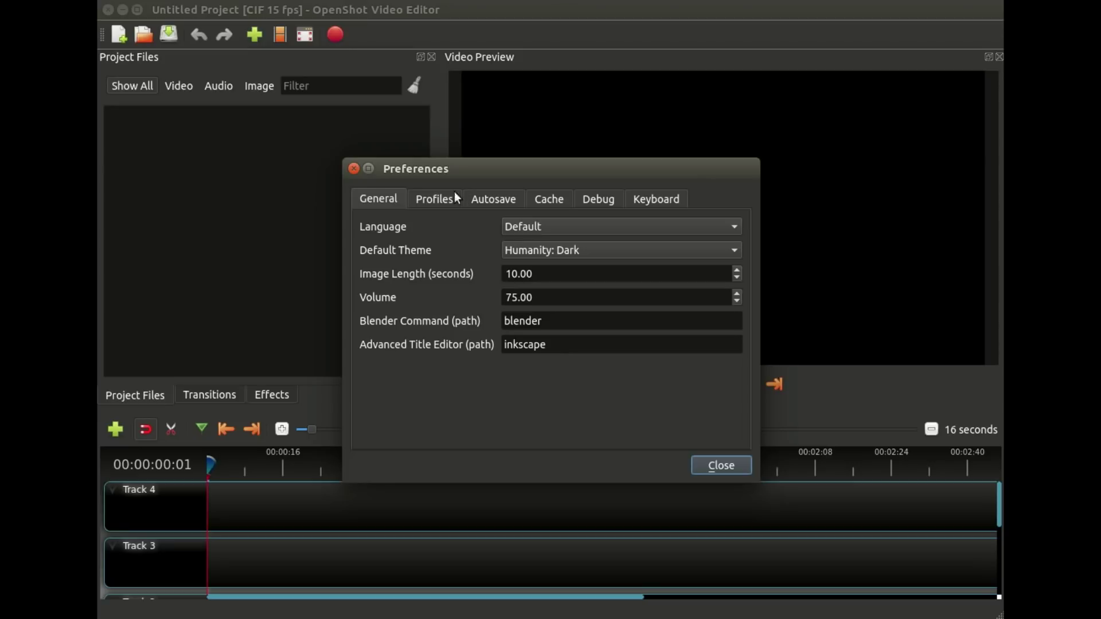
pyautogui.click(353, 169)
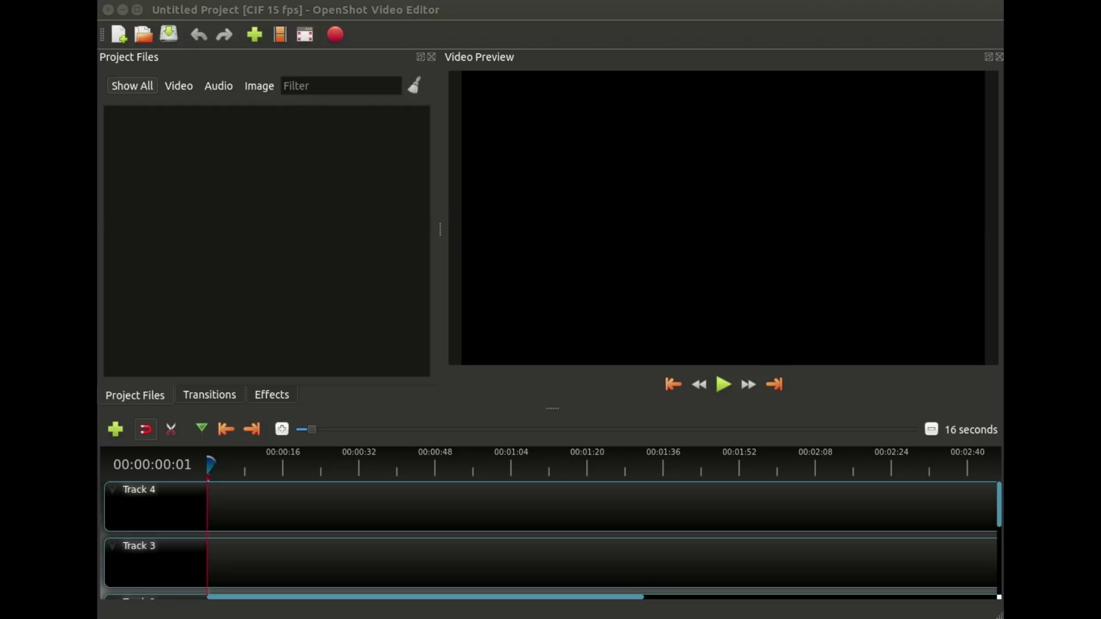
# Glance at OpenShot's Help menu, then return to Chrome and close a stray new window
pyautogui.click(175, 18)
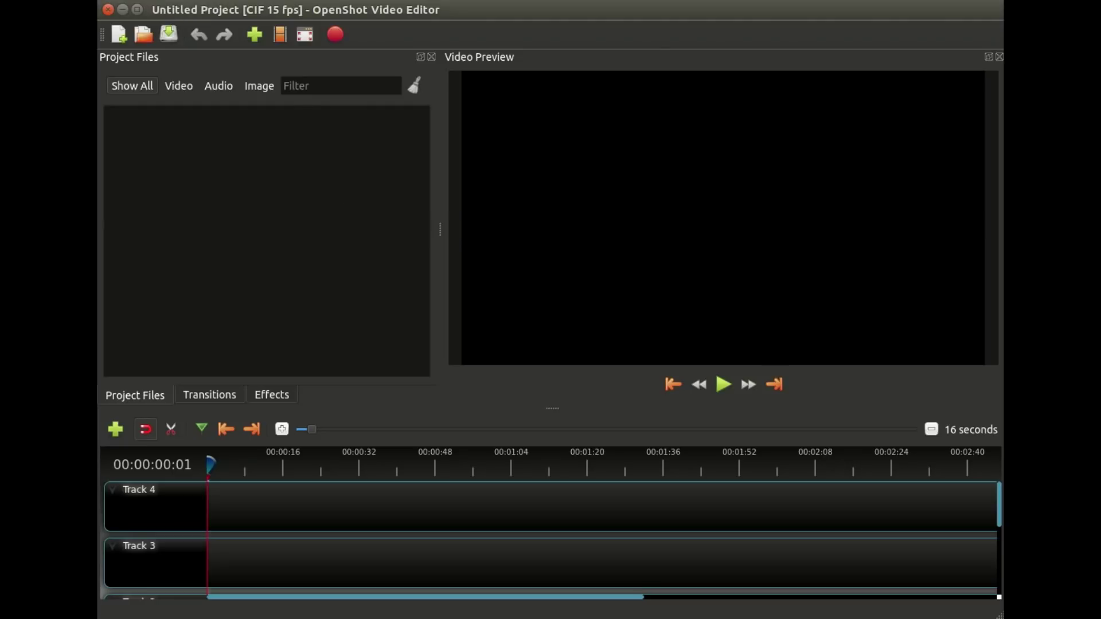
pyautogui.hotkey('alt', 'h')
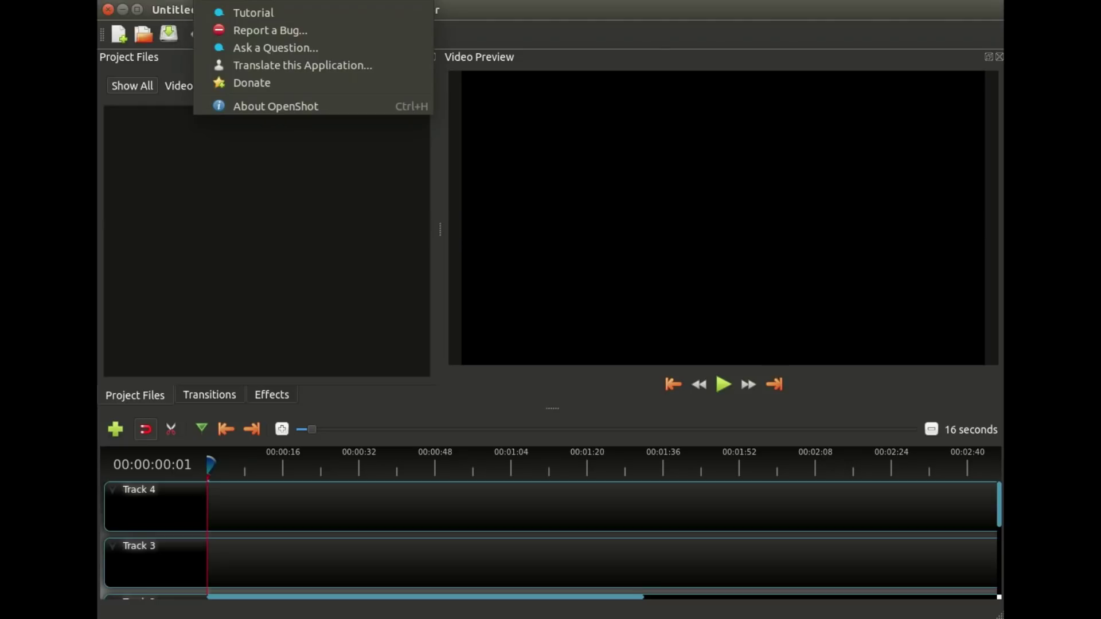
pyautogui.press('Escape')
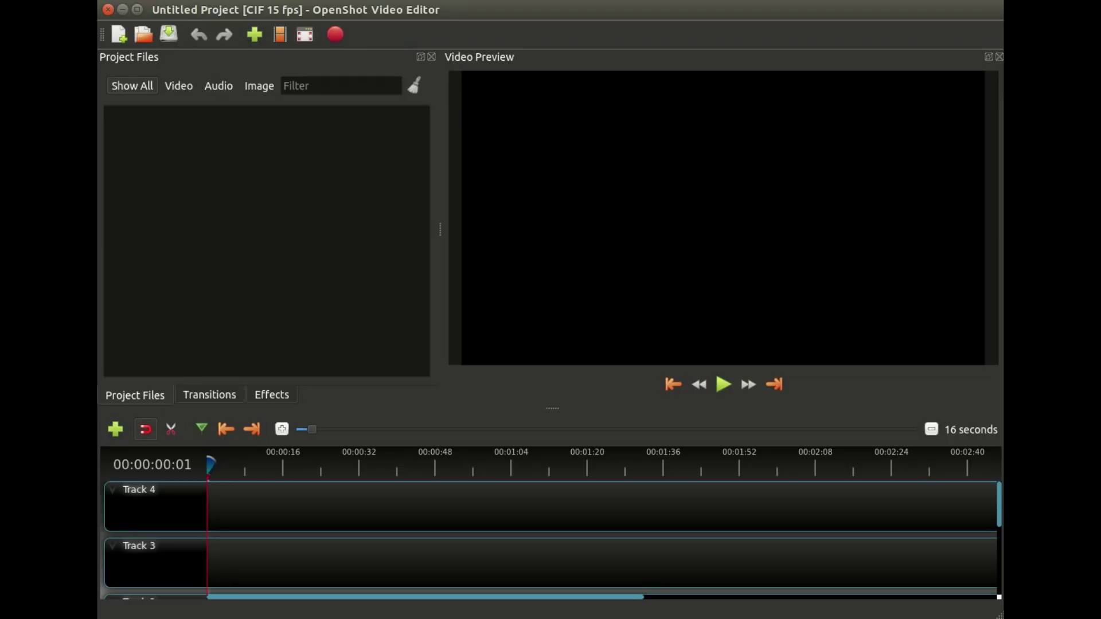
pyautogui.click(92, 94)
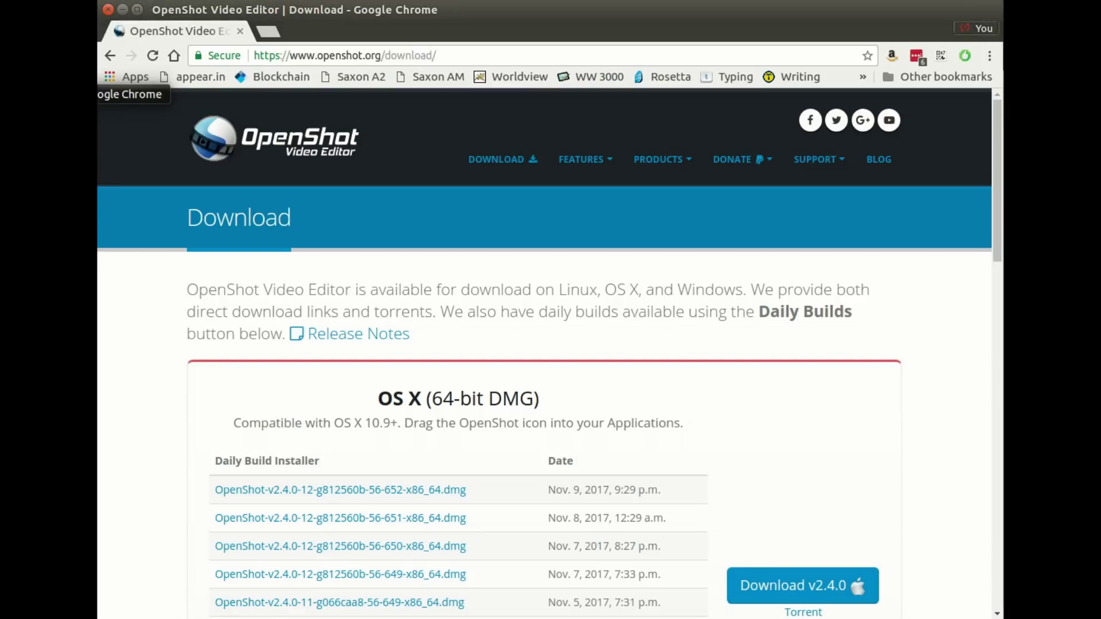
pyautogui.hotkey('ctrl', 'n')
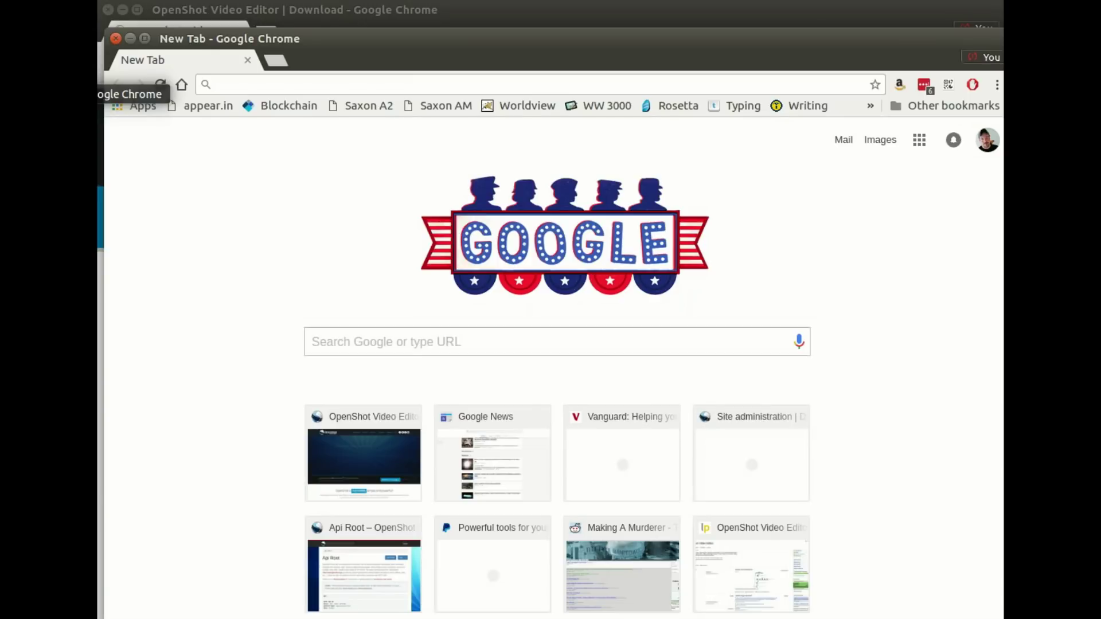
pyautogui.hotkey('ctrl', 'w')
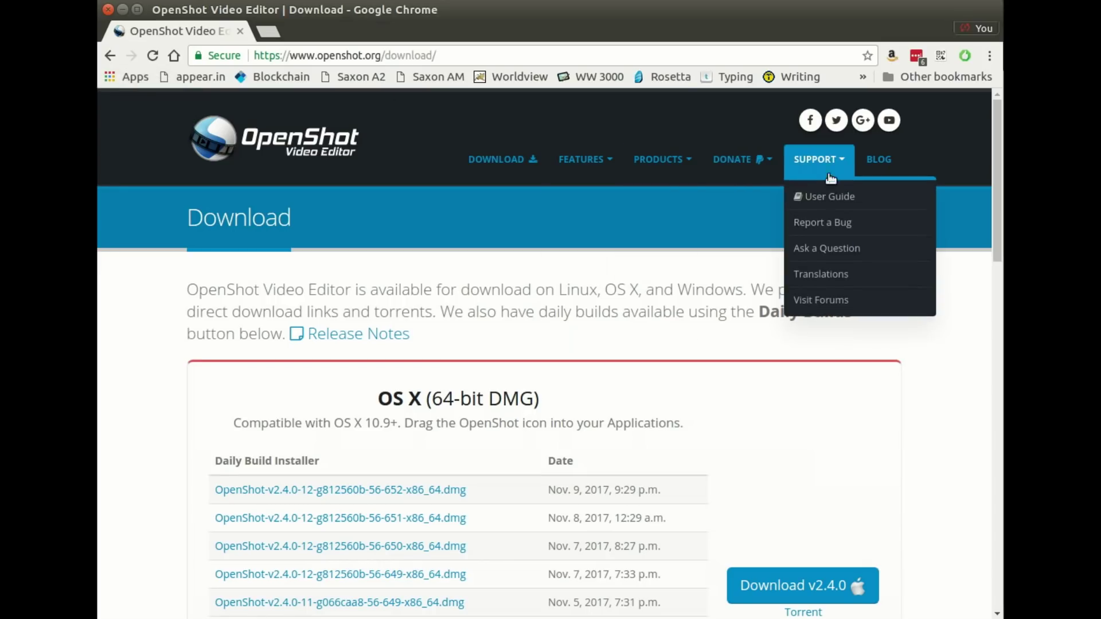
# Open the OpenShot User Guide and browse its Main Window Overview section
pyautogui.click(825, 196)
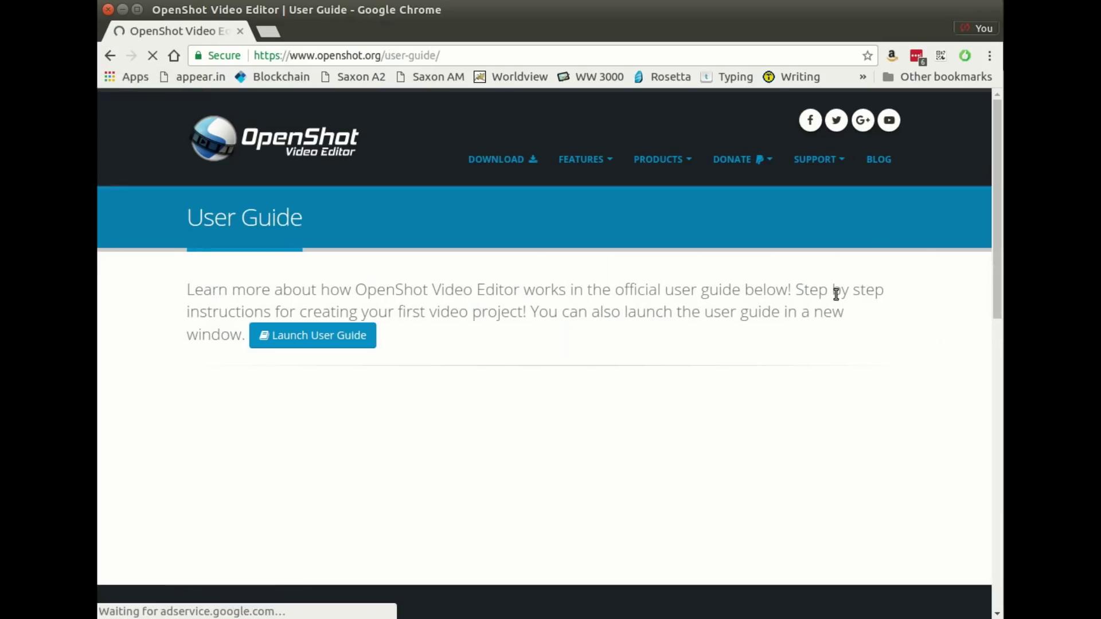
pyautogui.scroll(-5, 665, 281)
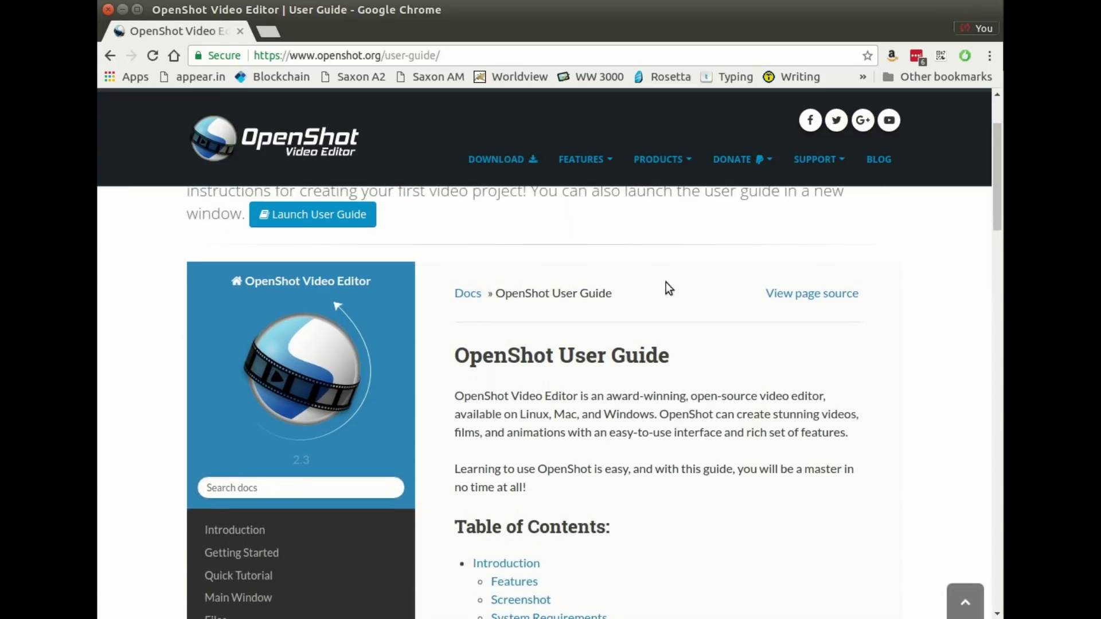
pyautogui.scroll(1, 686, 339)
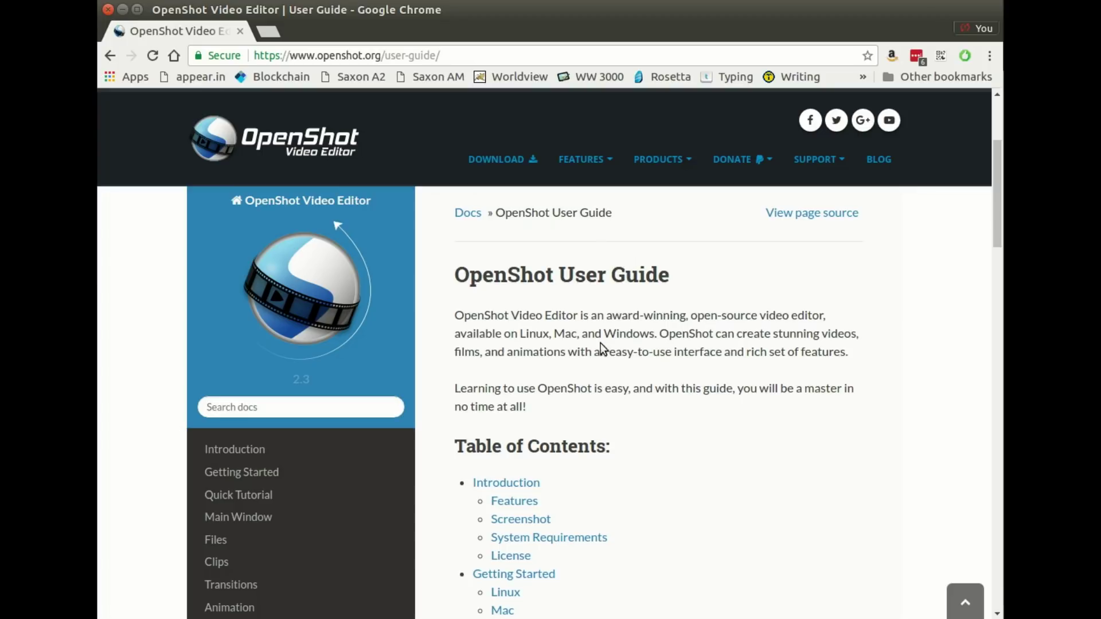
pyautogui.scroll(1, 652, 374)
pyautogui.scroll(-2, 641, 367)
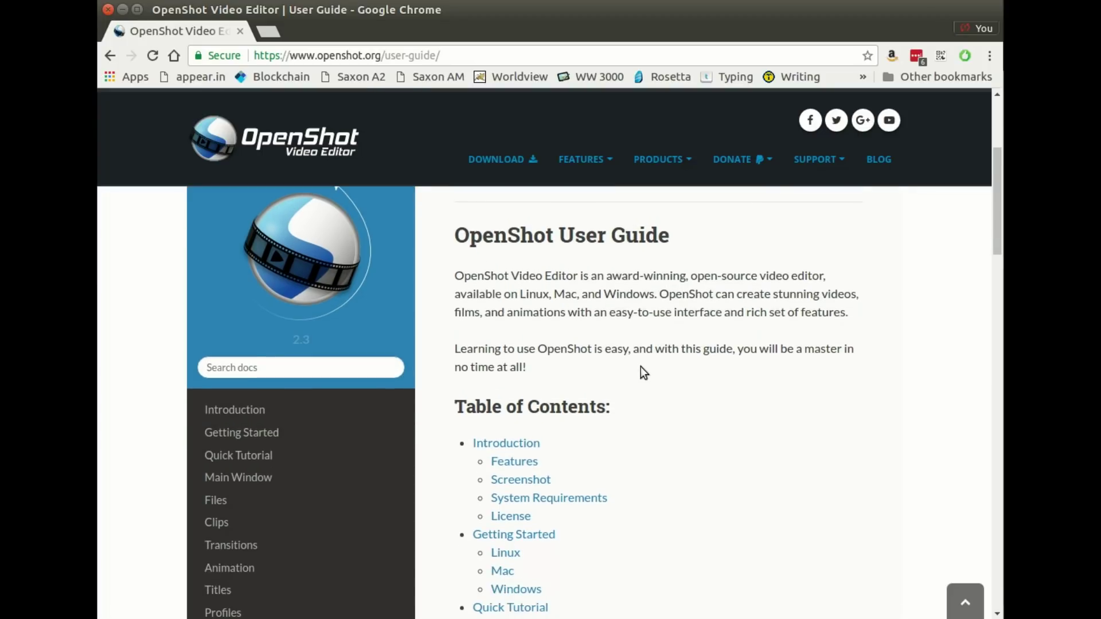
pyautogui.scroll(-2, 648, 330)
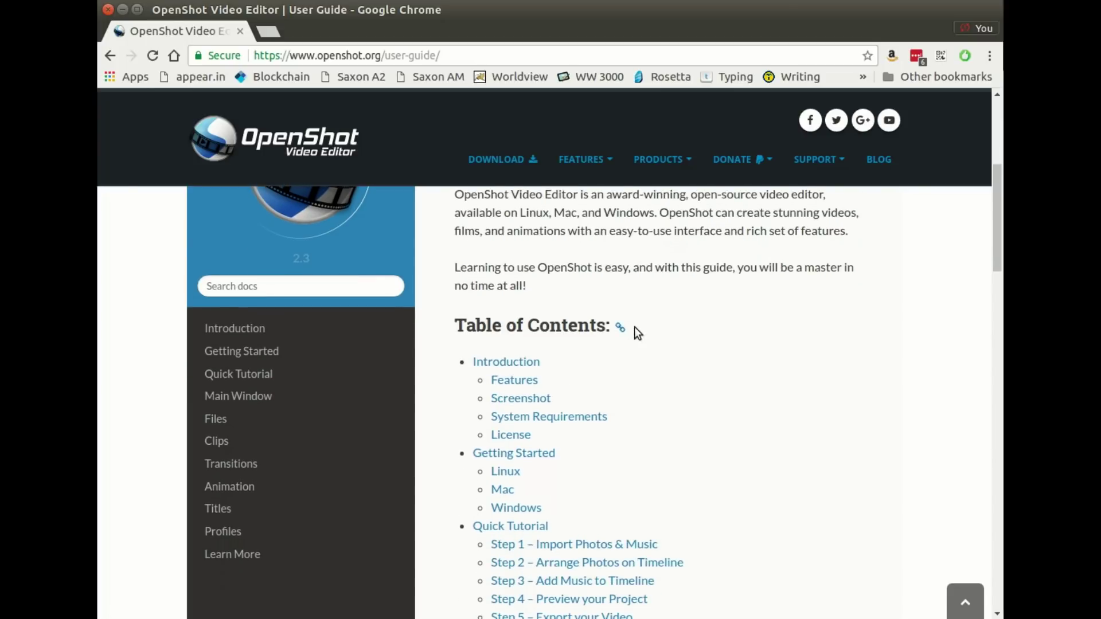
# Jump to the guide's Main Window section and scroll through it
pyautogui.click(253, 395)
pyautogui.scroll(-3, 590, 346)
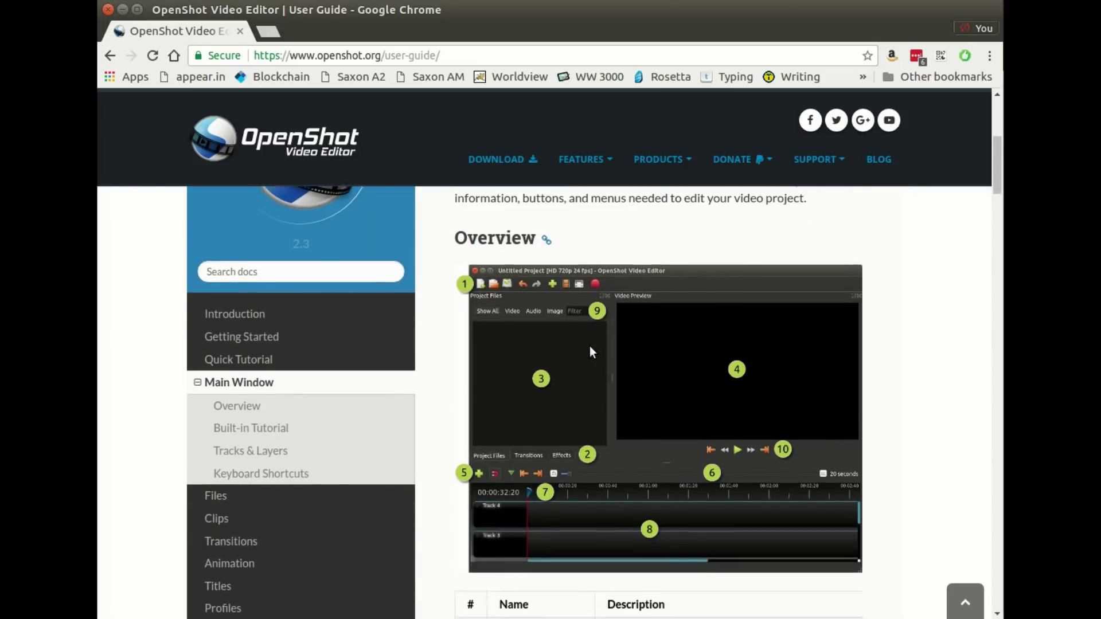
pyautogui.scroll(-3, 652, 429)
pyautogui.scroll(2, 630, 407)
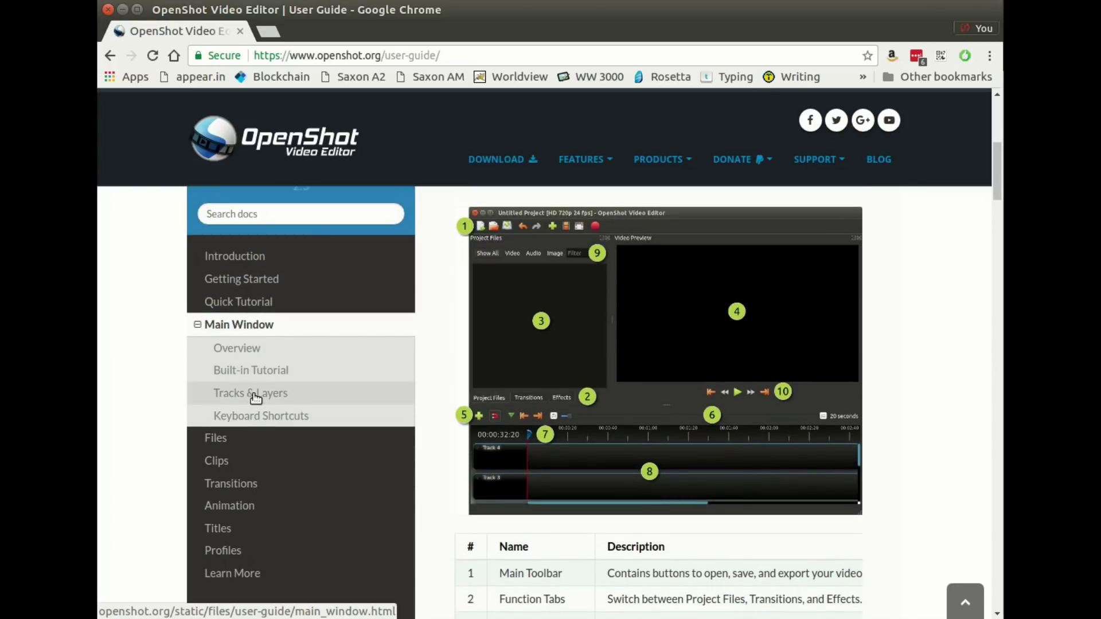
# Open the guide's Clips section and read about clip properties like scale and alpha
pyautogui.click(228, 461)
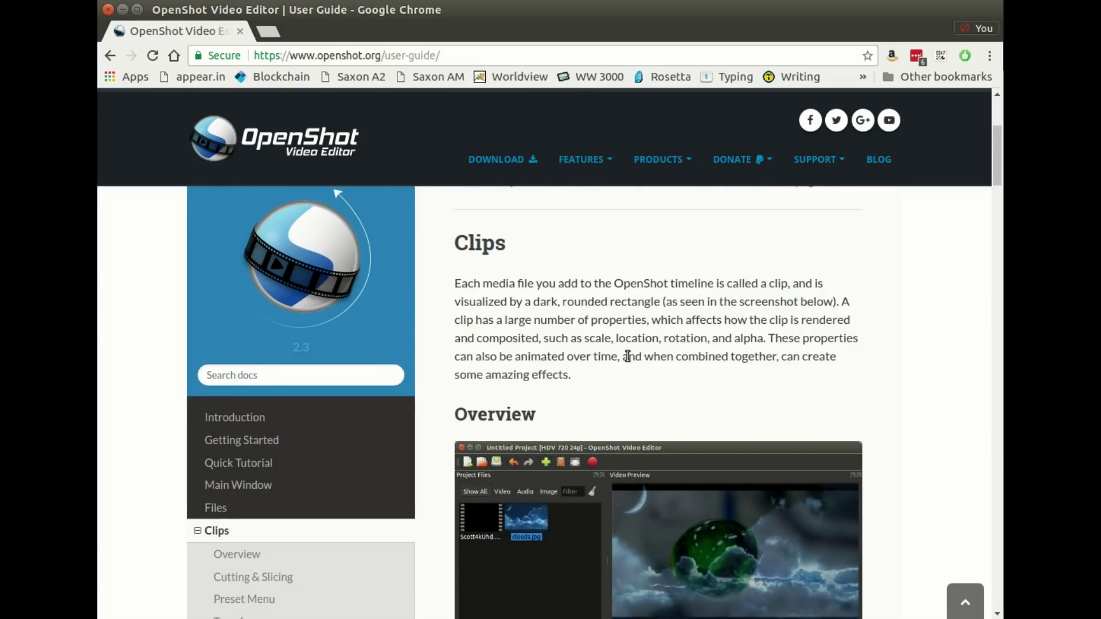
pyautogui.scroll(-4, 628, 356)
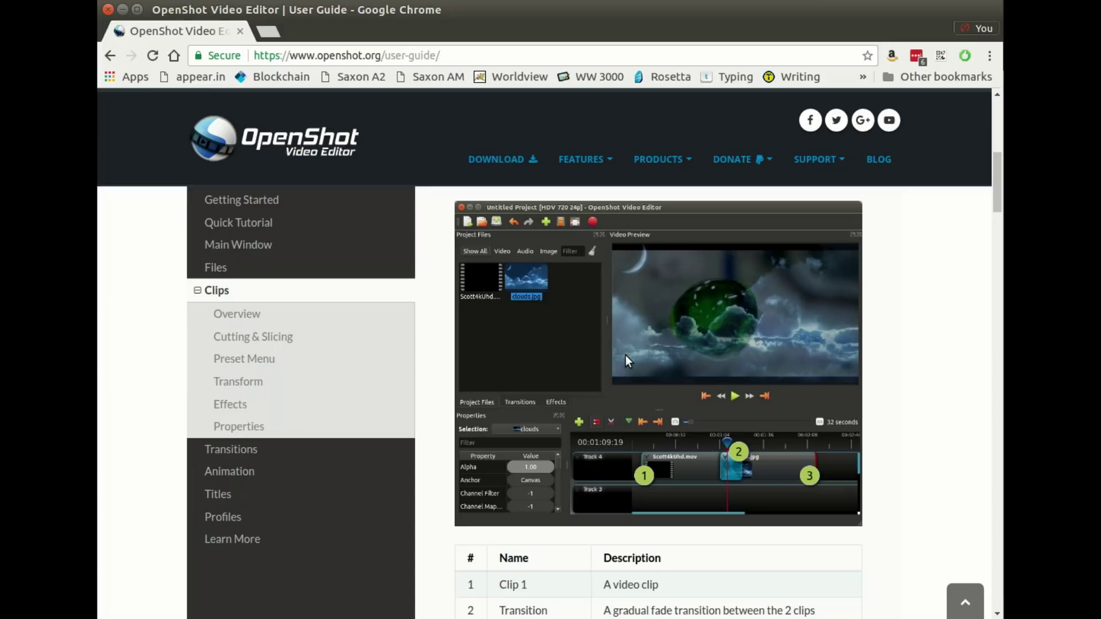
pyautogui.scroll(2, 619, 358)
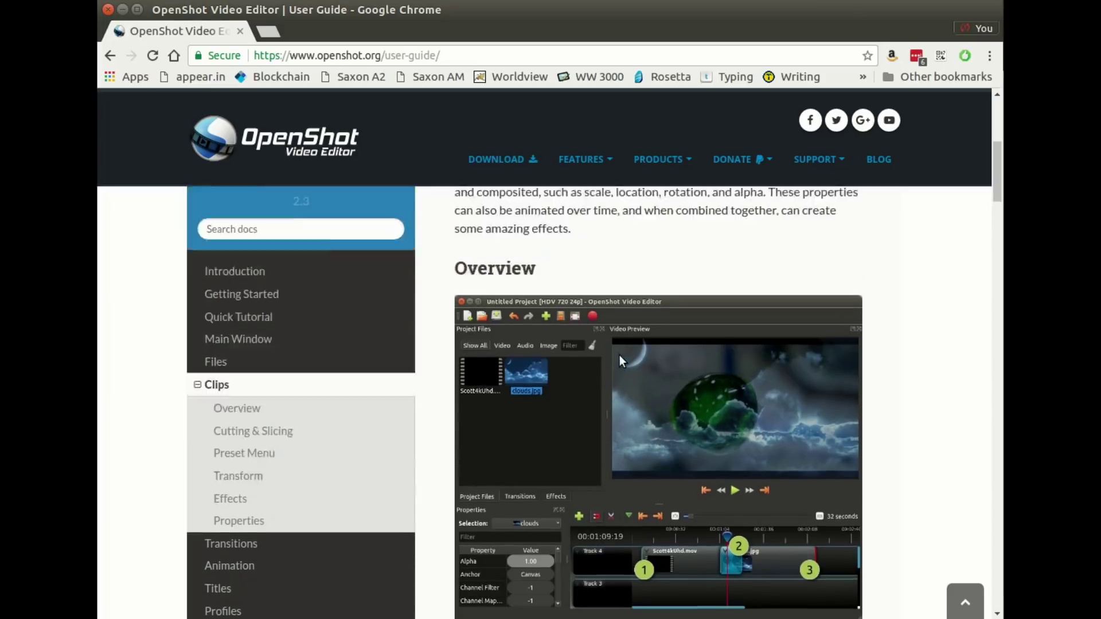
pyautogui.scroll(6, 619, 355)
pyautogui.scroll(-3, 618, 359)
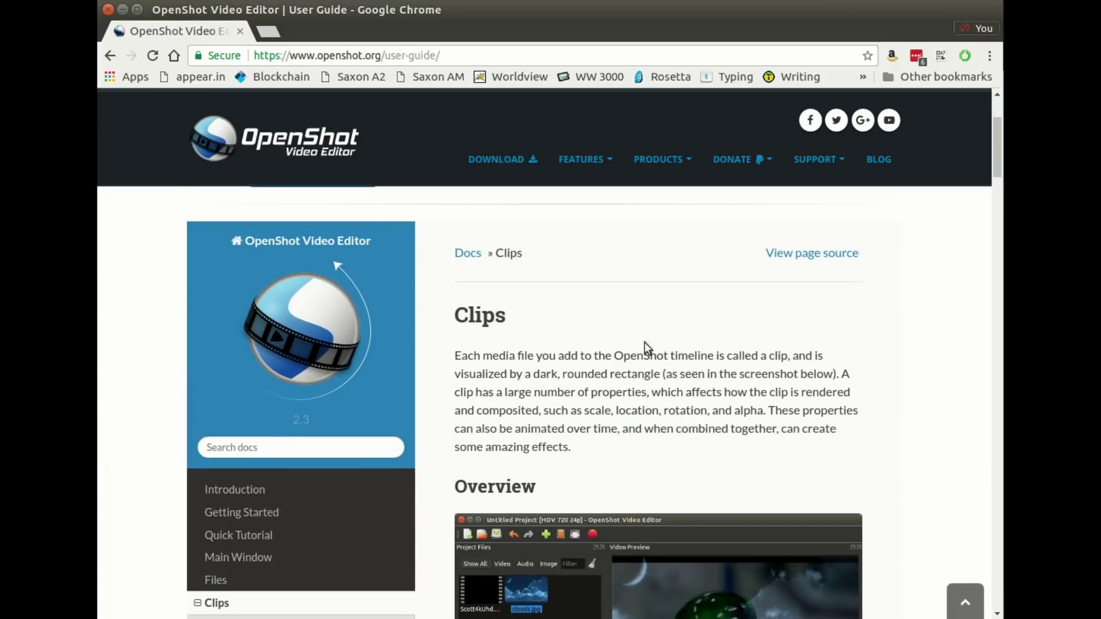
pyautogui.scroll(-3, 654, 362)
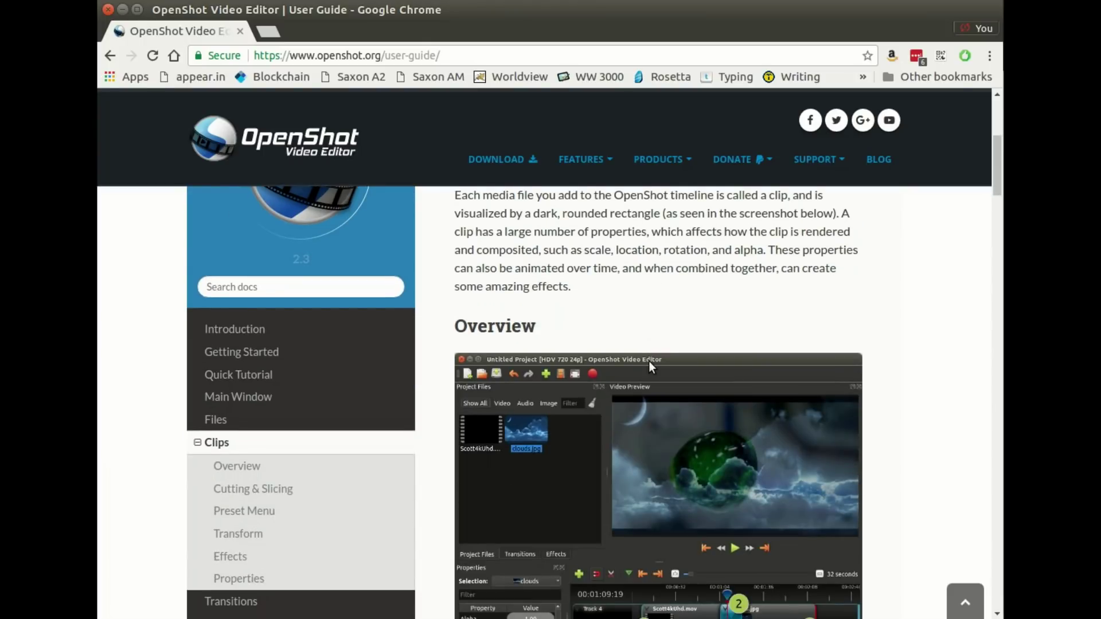
pyautogui.scroll(1, 633, 322)
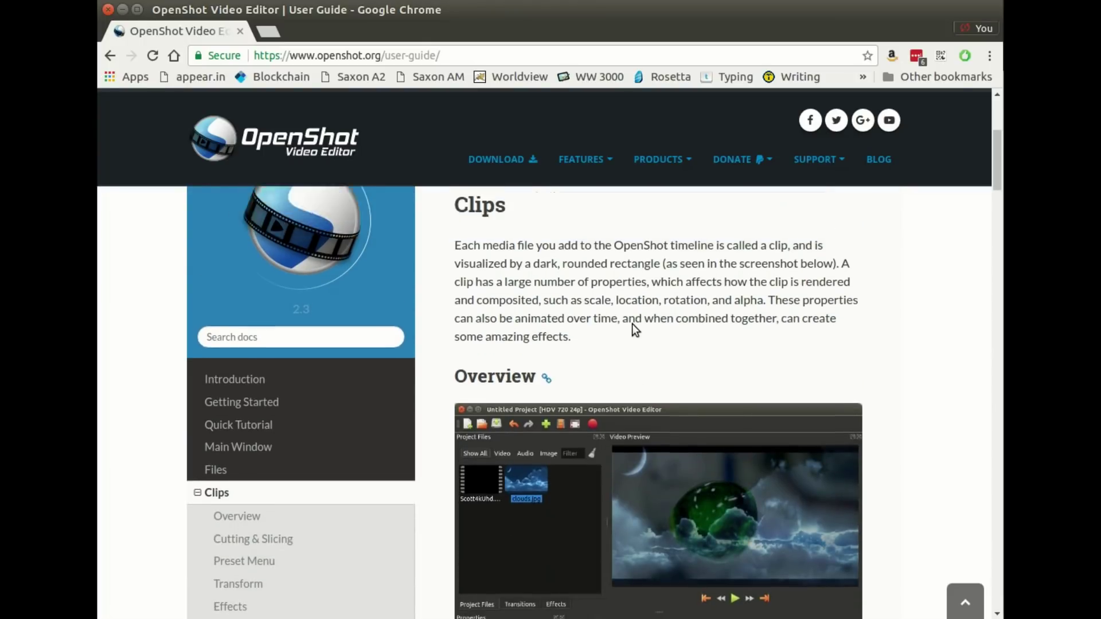
pyautogui.scroll(3, 632, 325)
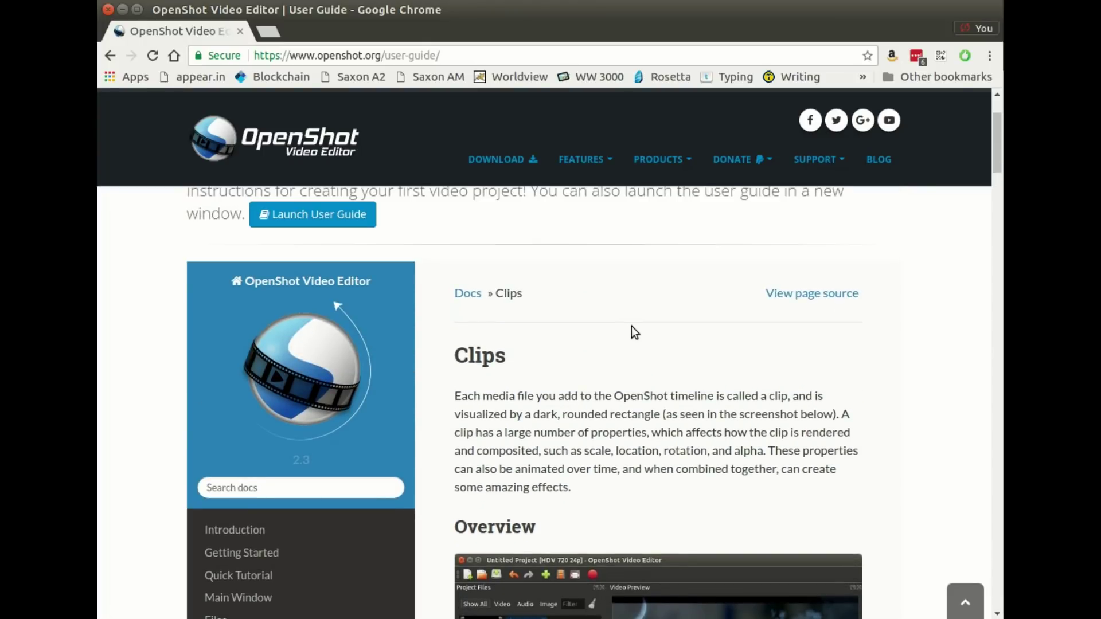